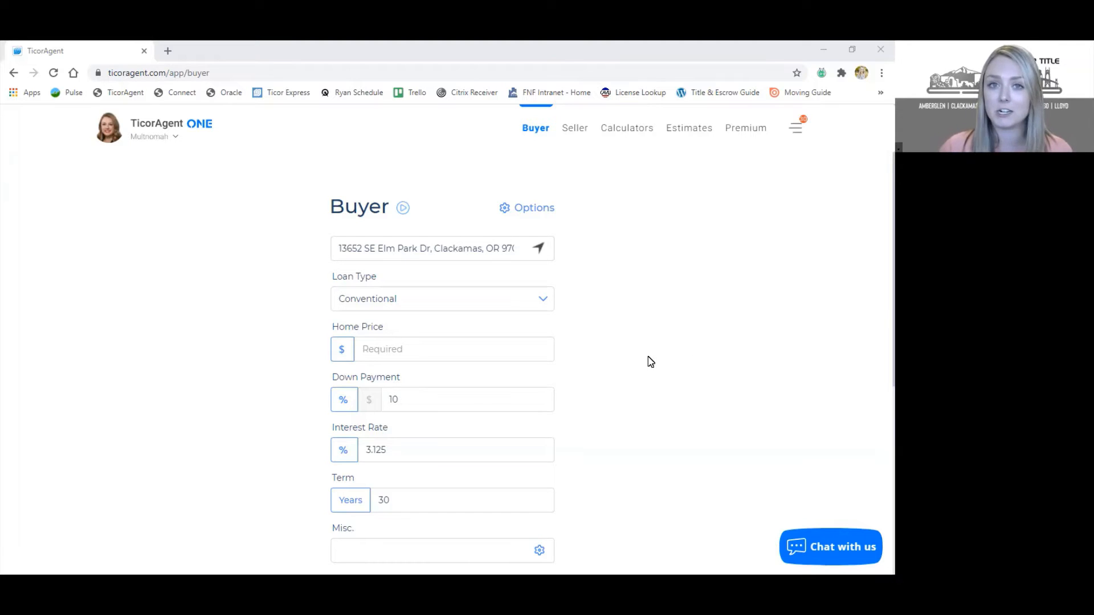
# - Enter a home price of $500,000 in the Buyer estimate form
pyautogui.scroll(-1, 651, 363)
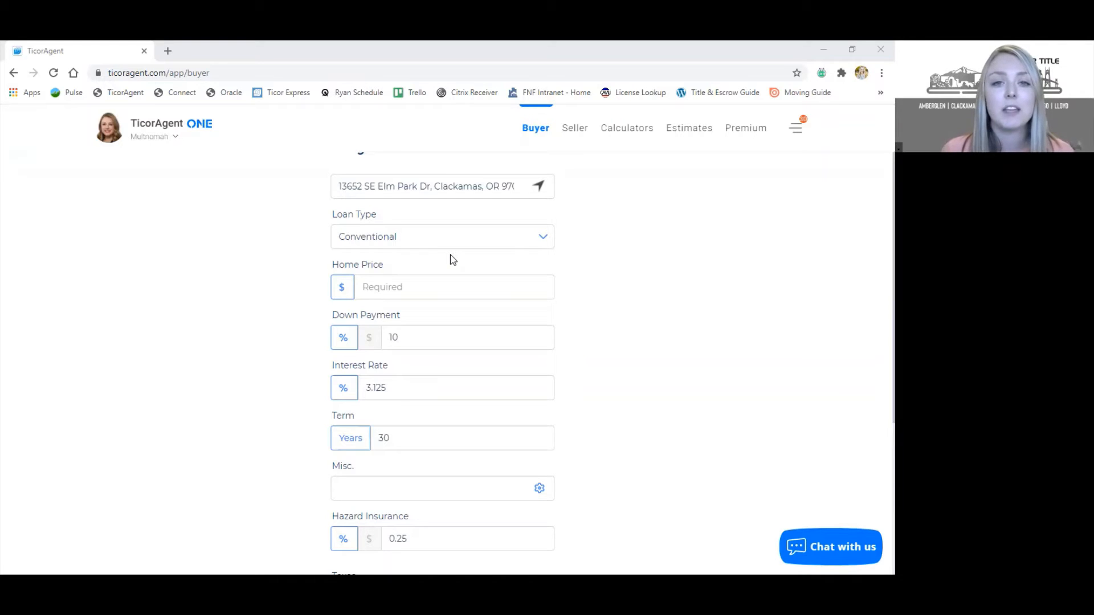
pyautogui.click(429, 288)
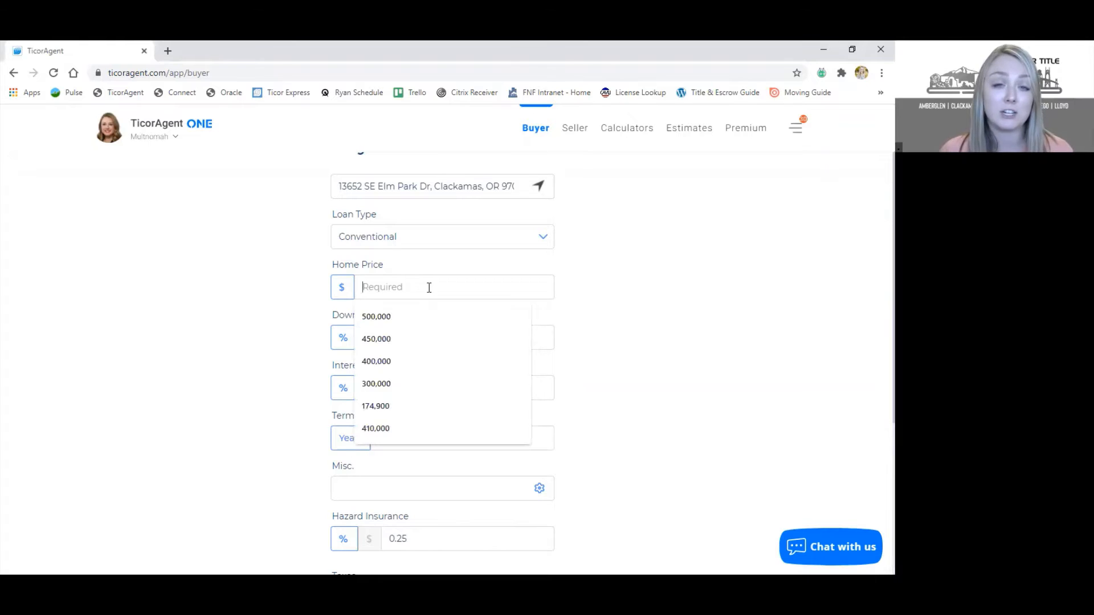
pyautogui.write('5000000')
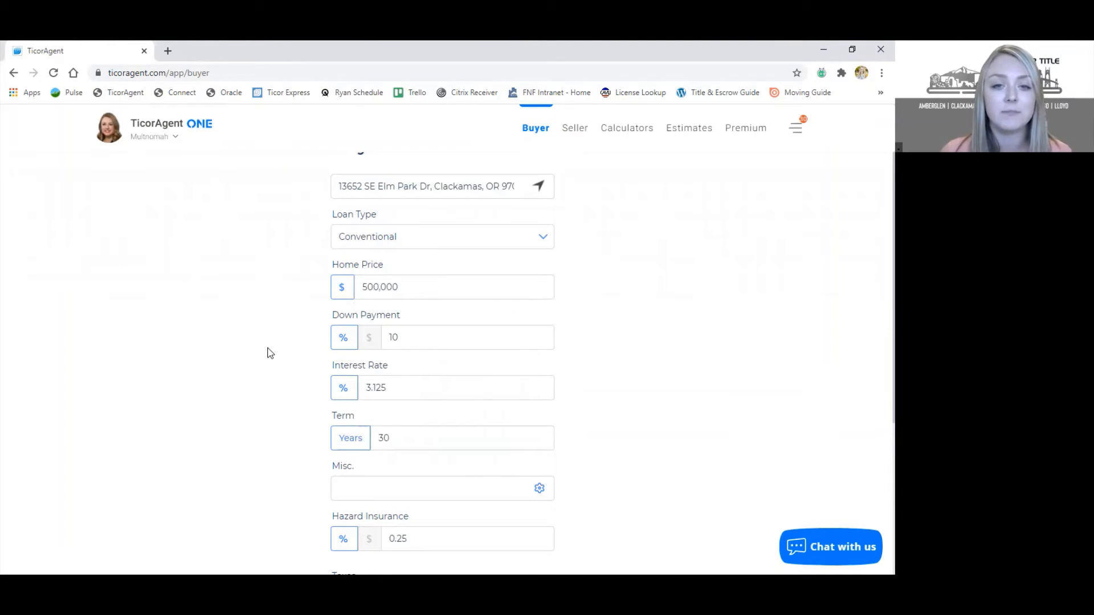
# - Change the down payment to 20 percent
pyautogui.scroll(-1, 306, 322)
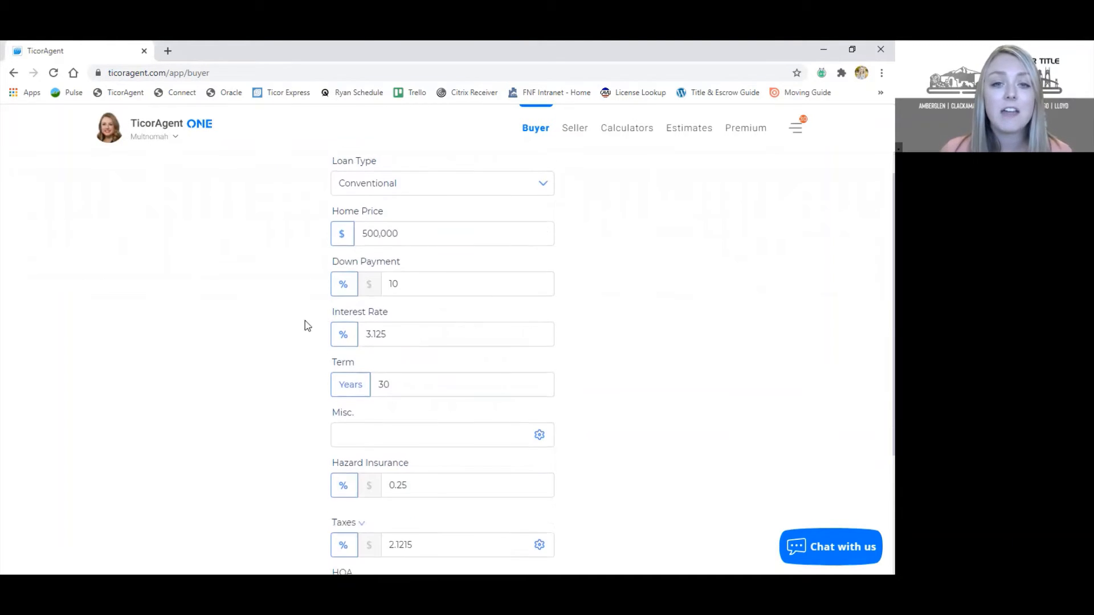
pyautogui.click(425, 279)
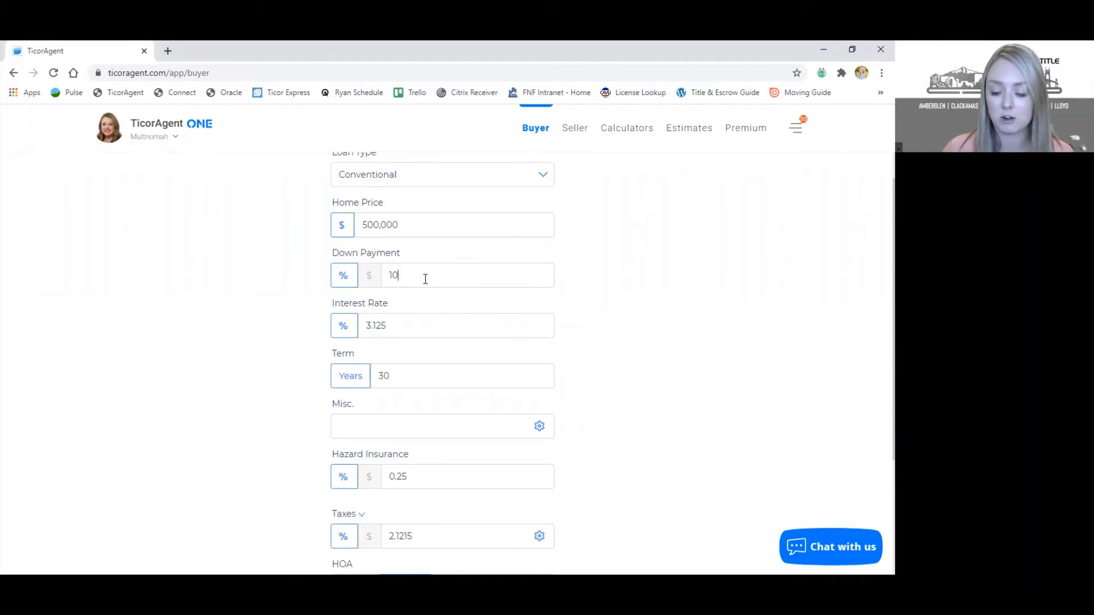
pyautogui.press('BackSpace')
pyautogui.press('BackSpace')
pyautogui.write('20')
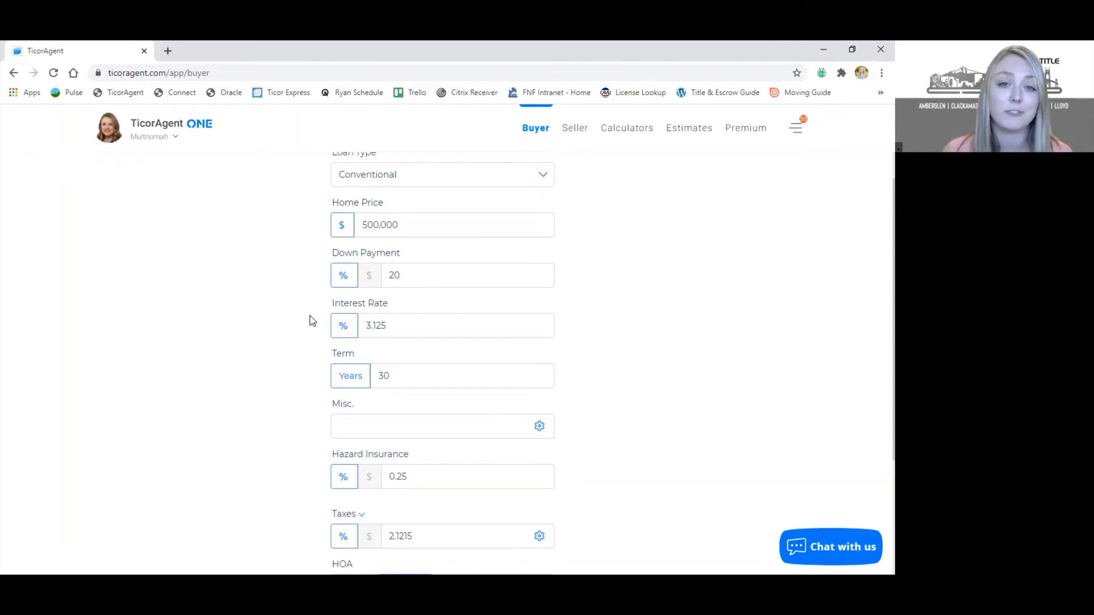
# - Switch the property taxes to a dollar amount and set them to $5,000
pyautogui.scroll(-1, 299, 334)
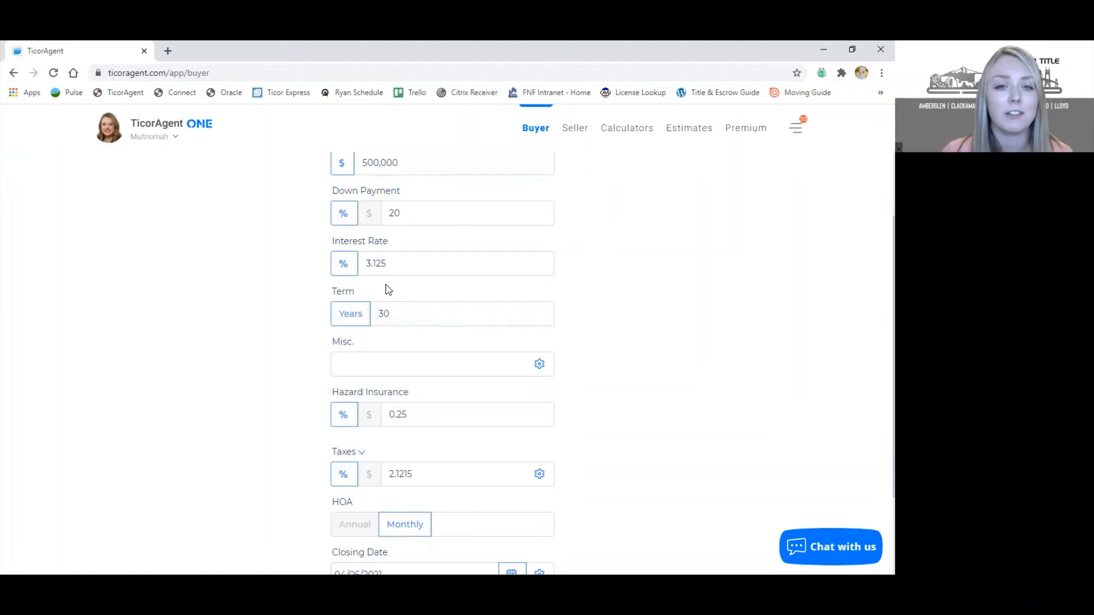
pyautogui.scroll(-1, 403, 277)
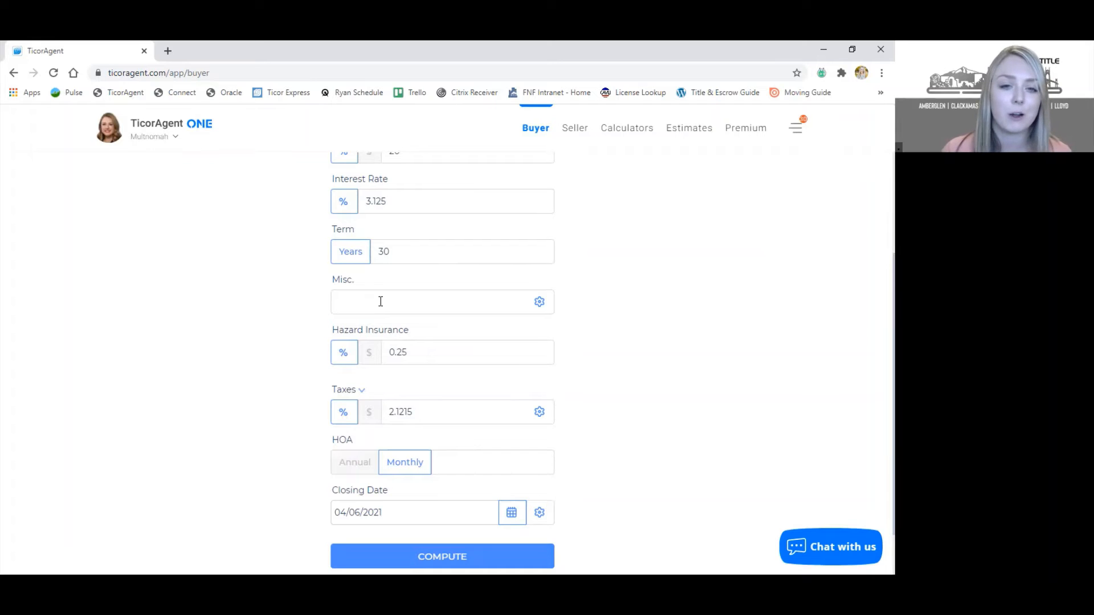
pyautogui.scroll(-2, 380, 302)
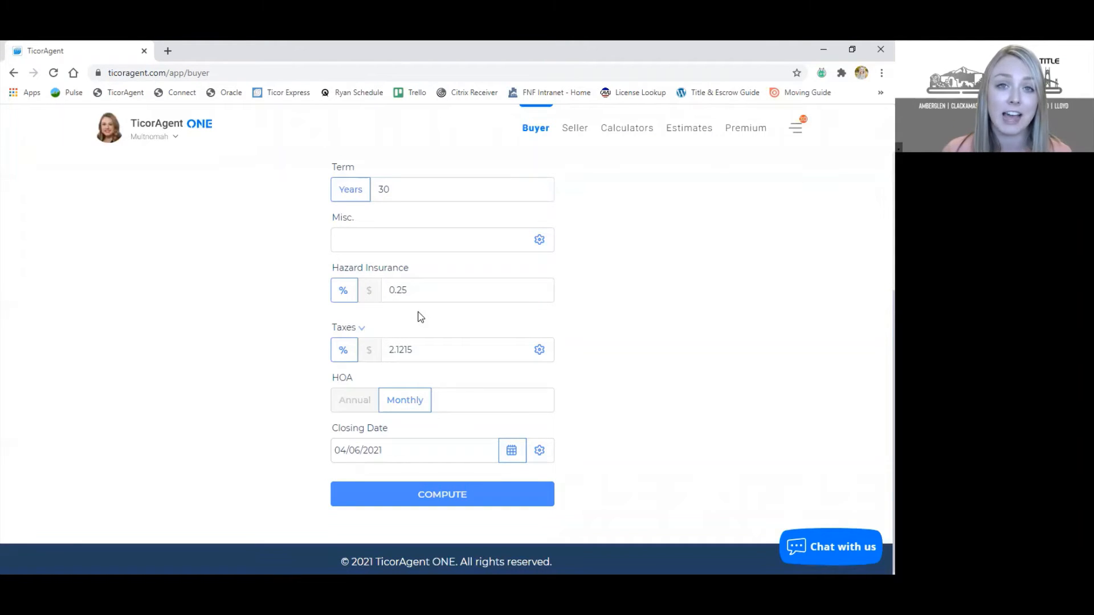
pyautogui.scroll(-1, 420, 317)
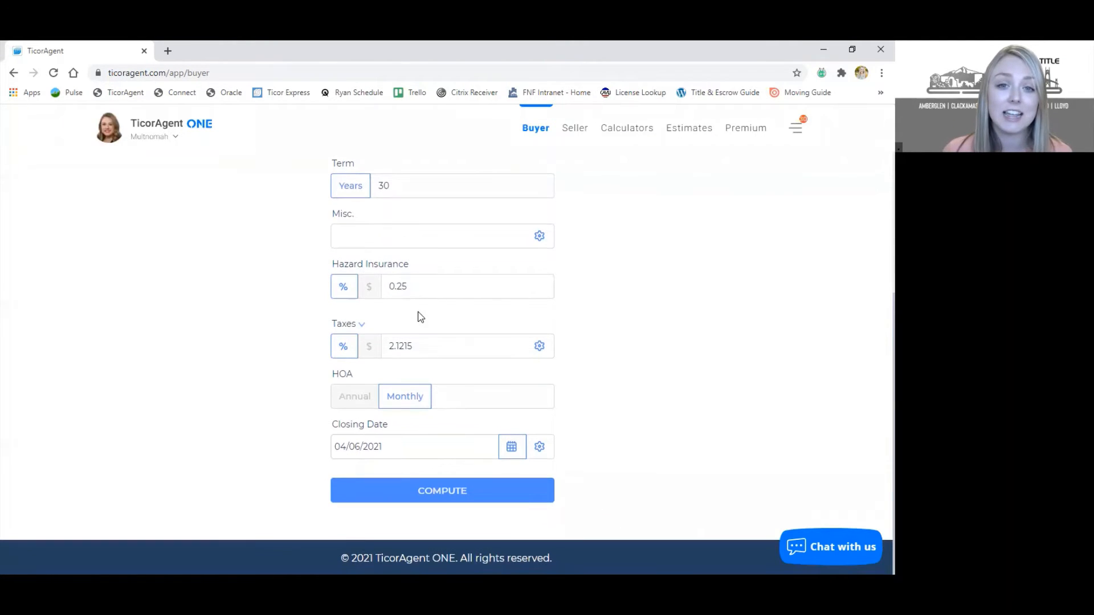
pyautogui.click(371, 348)
pyautogui.doubleClick(383, 345)
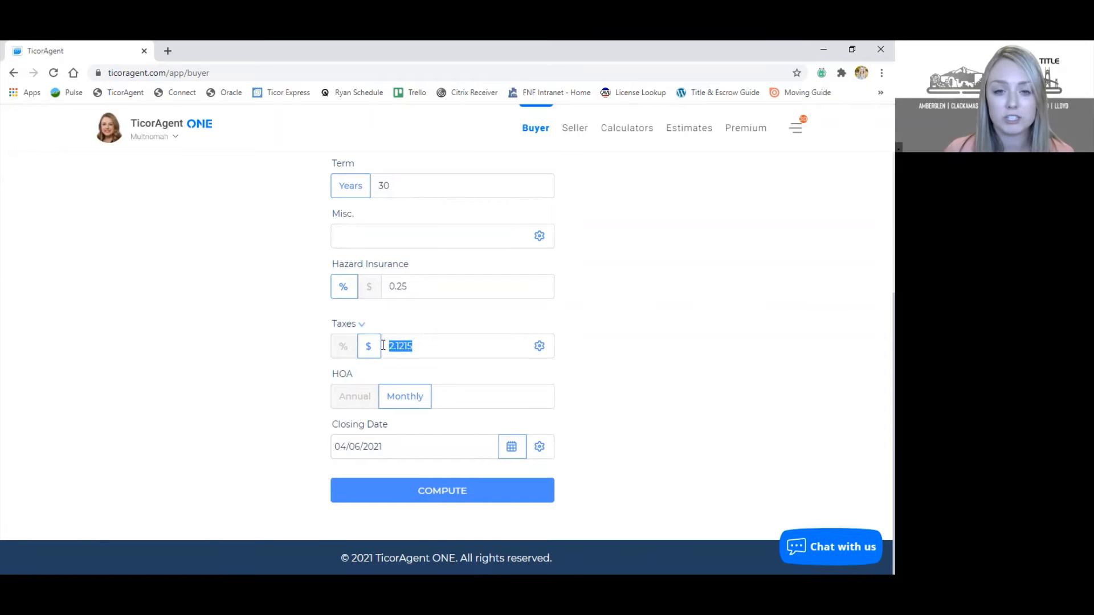
pyautogui.write('5,')
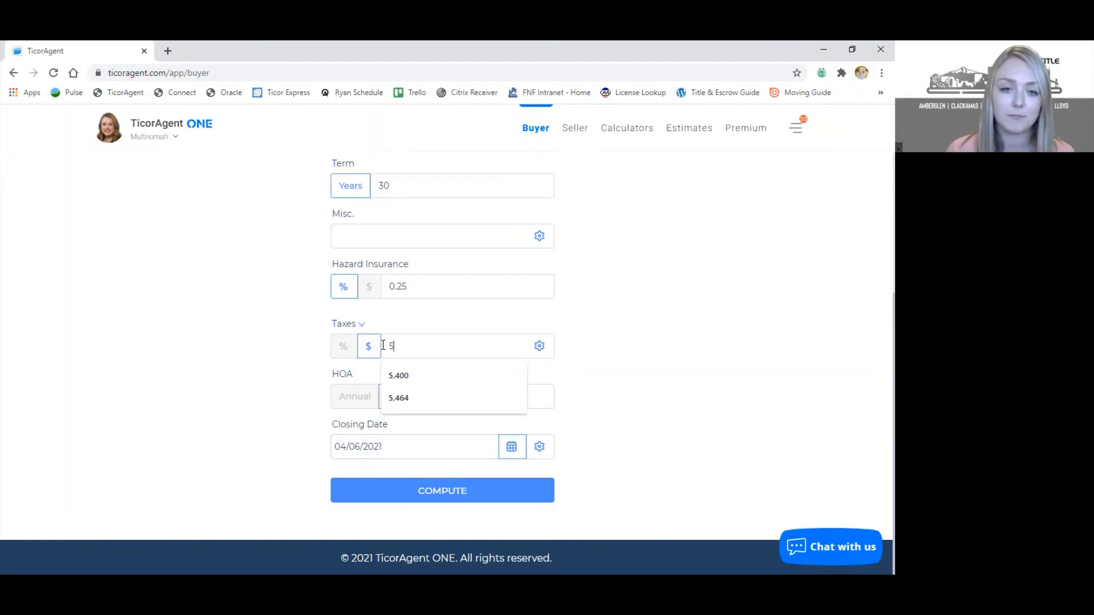
pyautogui.write('000')
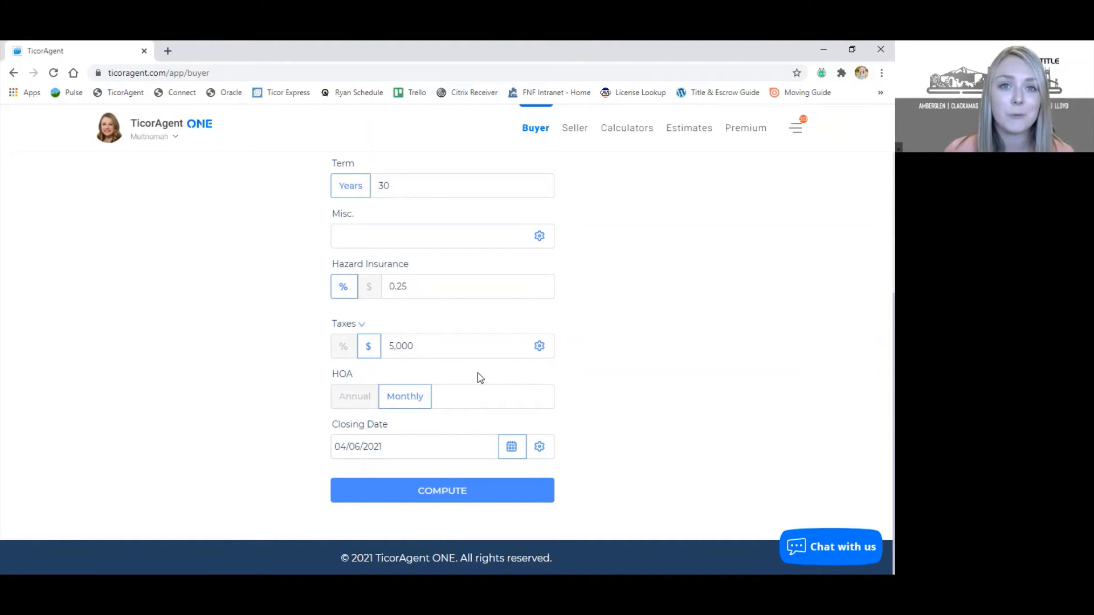
# - Set the closing date to 05/06/2021 using the date picker
pyautogui.click(510, 450)
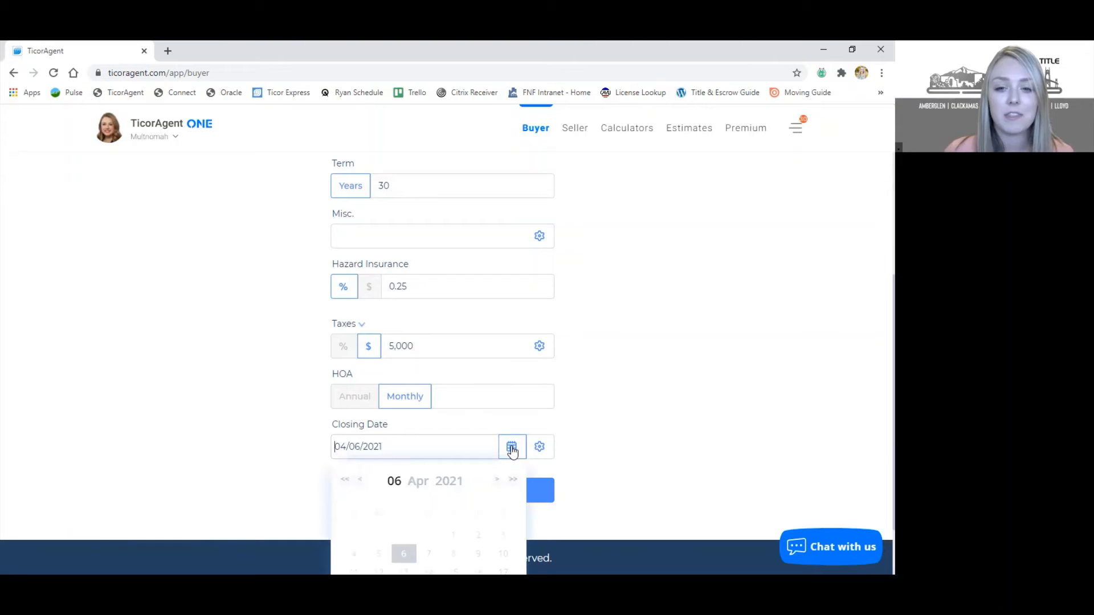
pyautogui.click(496, 481)
pyautogui.scroll(-1, 496, 484)
pyautogui.click(452, 491)
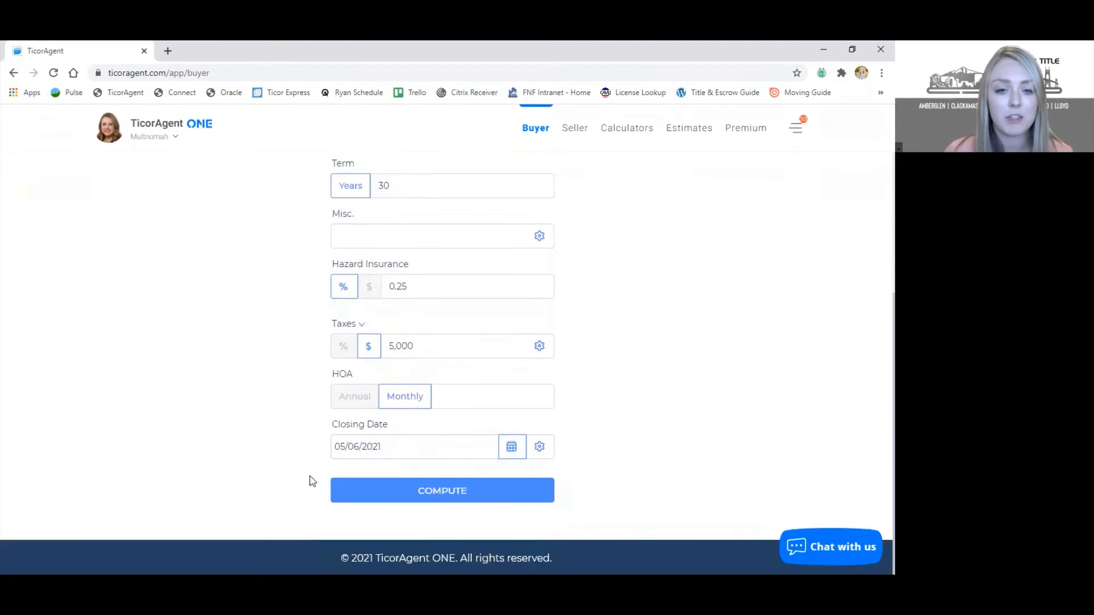
# - Compute the buyer estimate and open its PDF report for sharing or printing
pyautogui.click(428, 493)
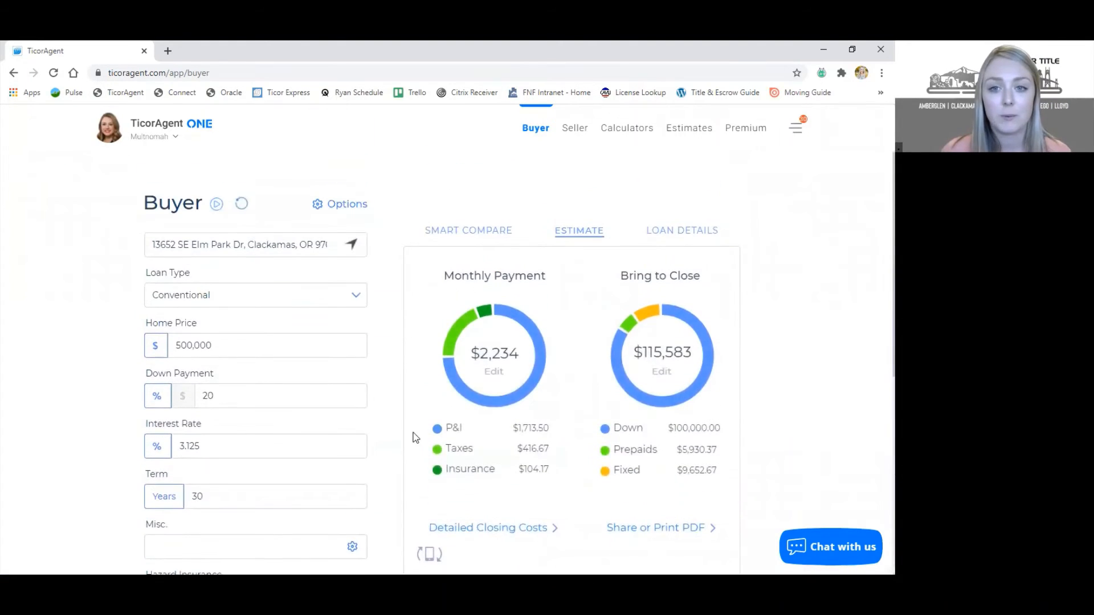
pyautogui.scroll(-1, 491, 456)
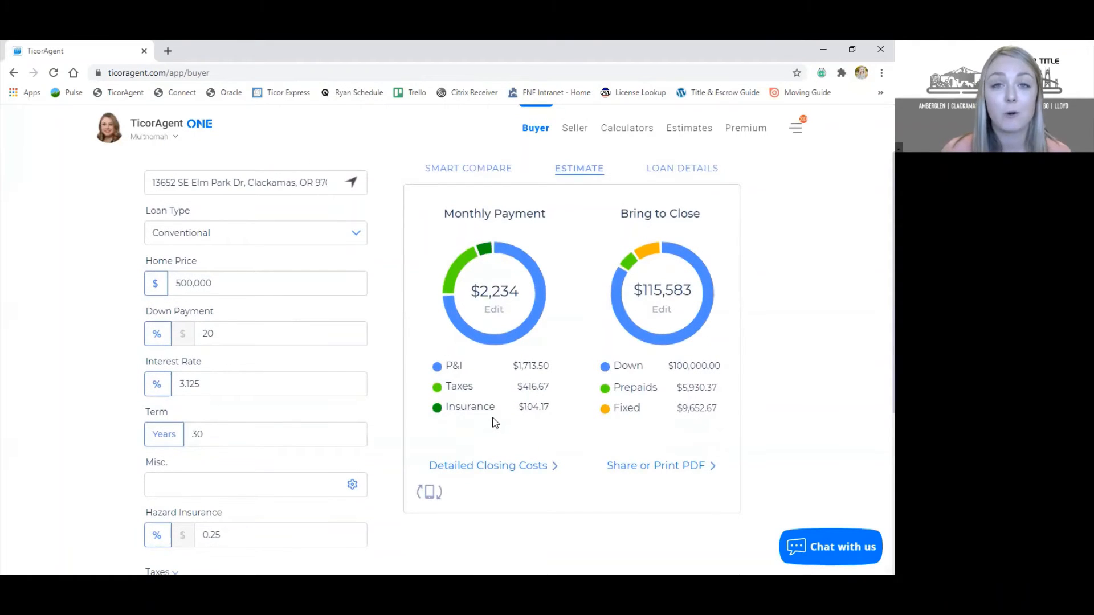
pyautogui.click(636, 468)
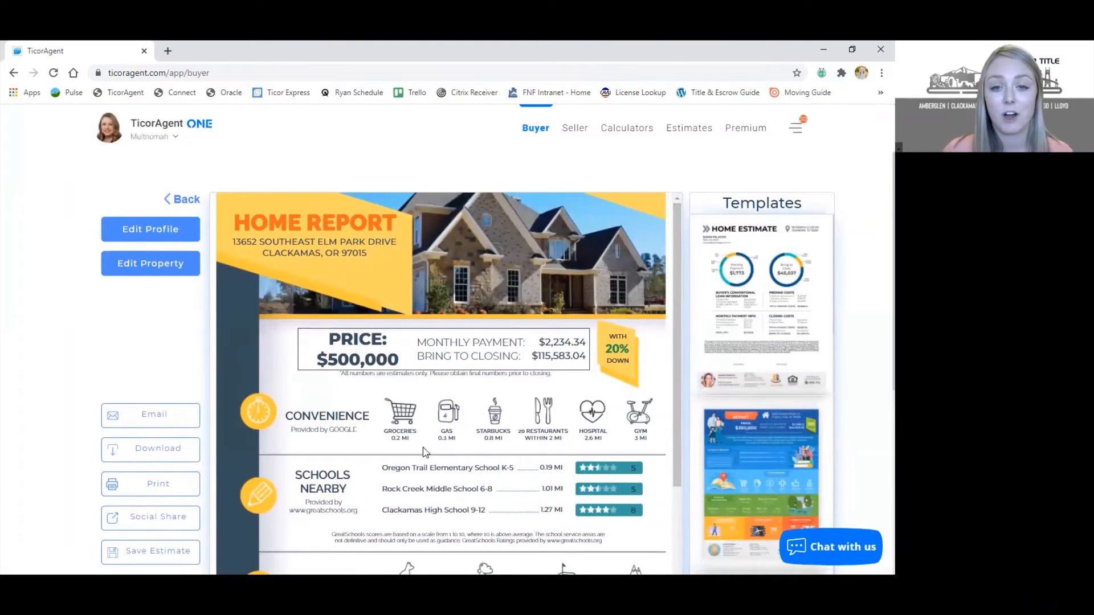
# - Look through both pages of the Home Report, from price and convenience to schools, outdoors, restaurants, walk score, sound score and internet speed
pyautogui.scroll(-1, 503, 453)
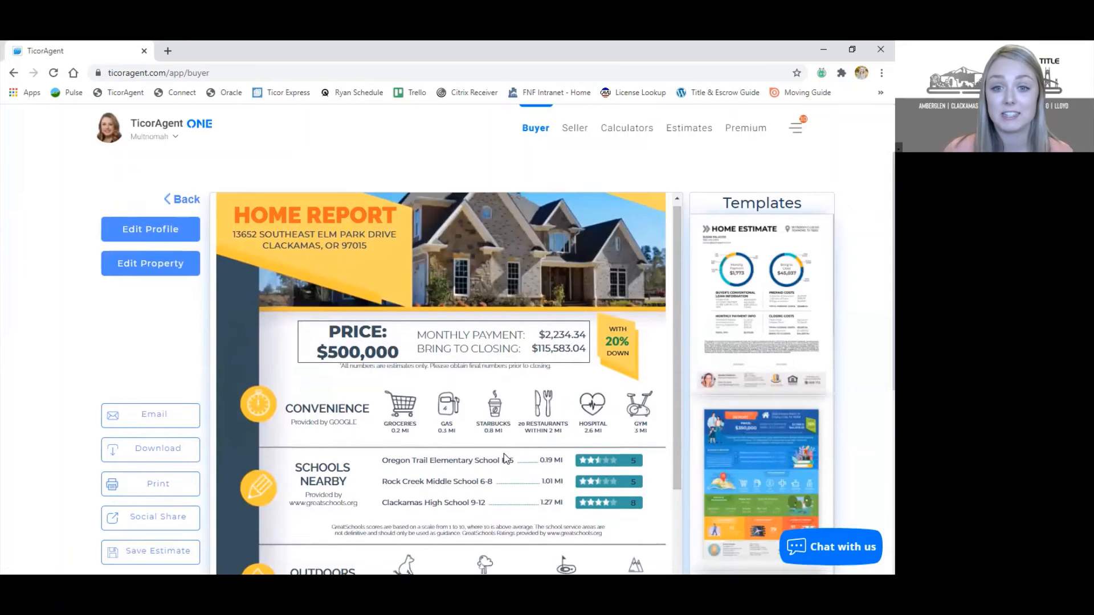
pyautogui.scroll(1, 504, 454)
pyautogui.scroll(-1, 47, 389)
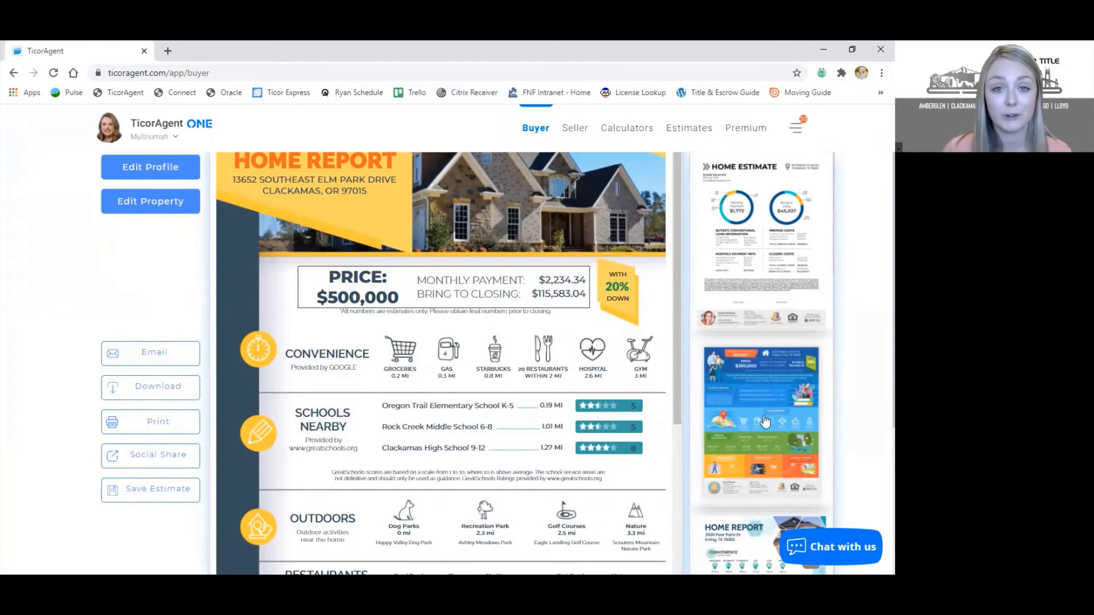
pyautogui.scroll(1, 294, 195)
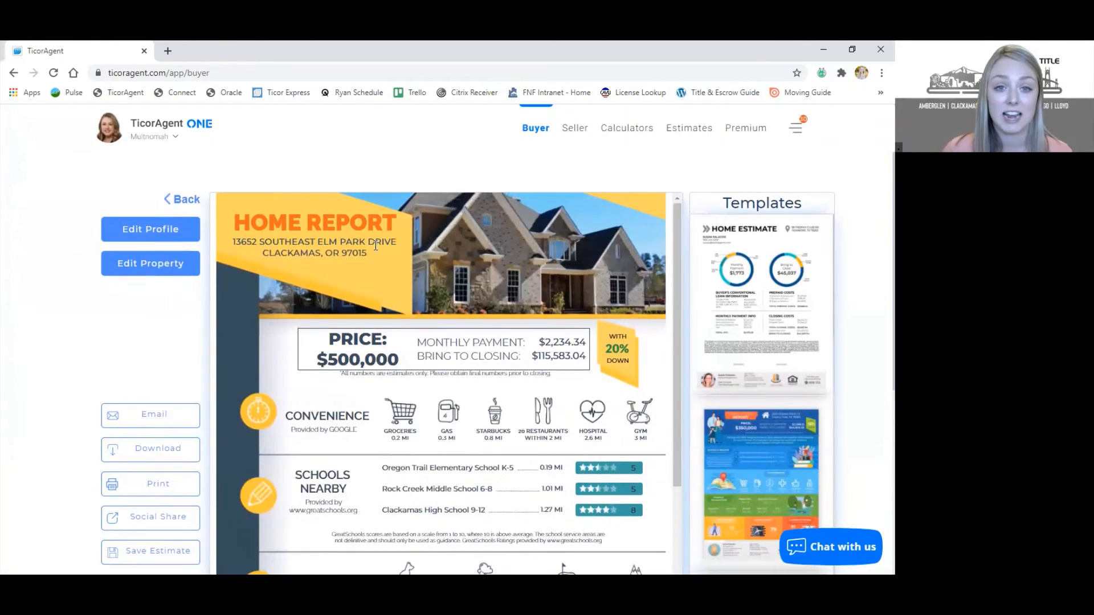
pyautogui.scroll(-1, 231, 335)
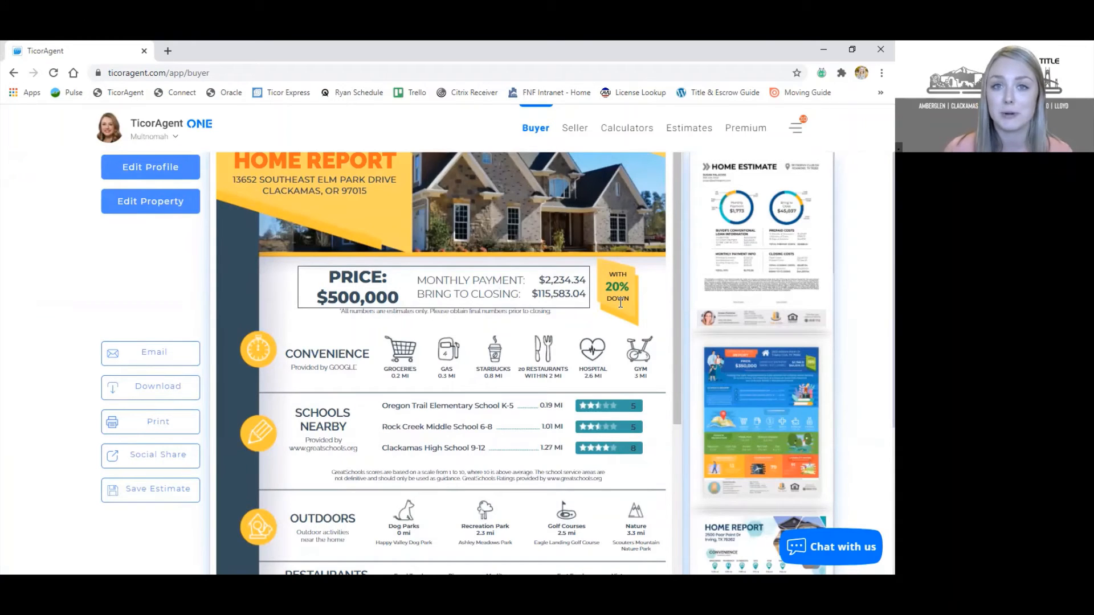
pyautogui.scroll(-1, 564, 297)
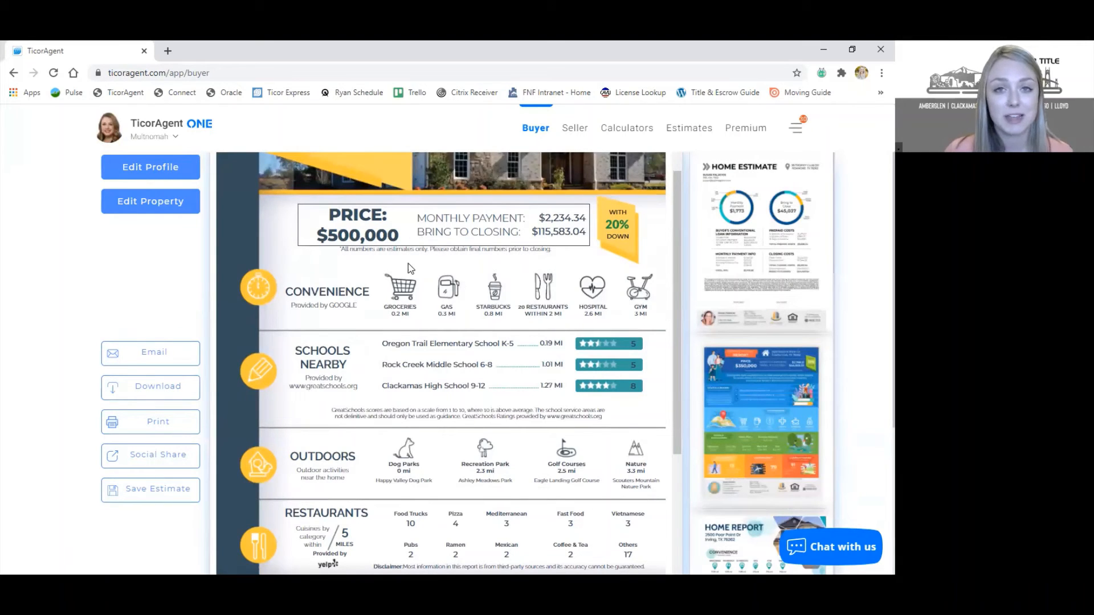
pyautogui.scroll(-1, 408, 263)
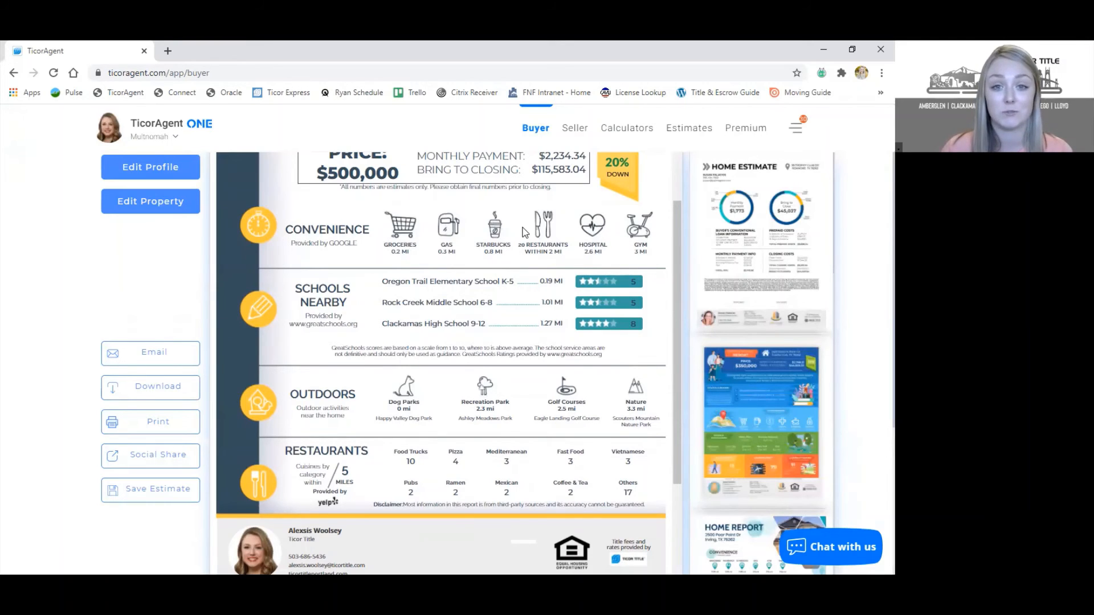
pyautogui.scroll(-1, 523, 229)
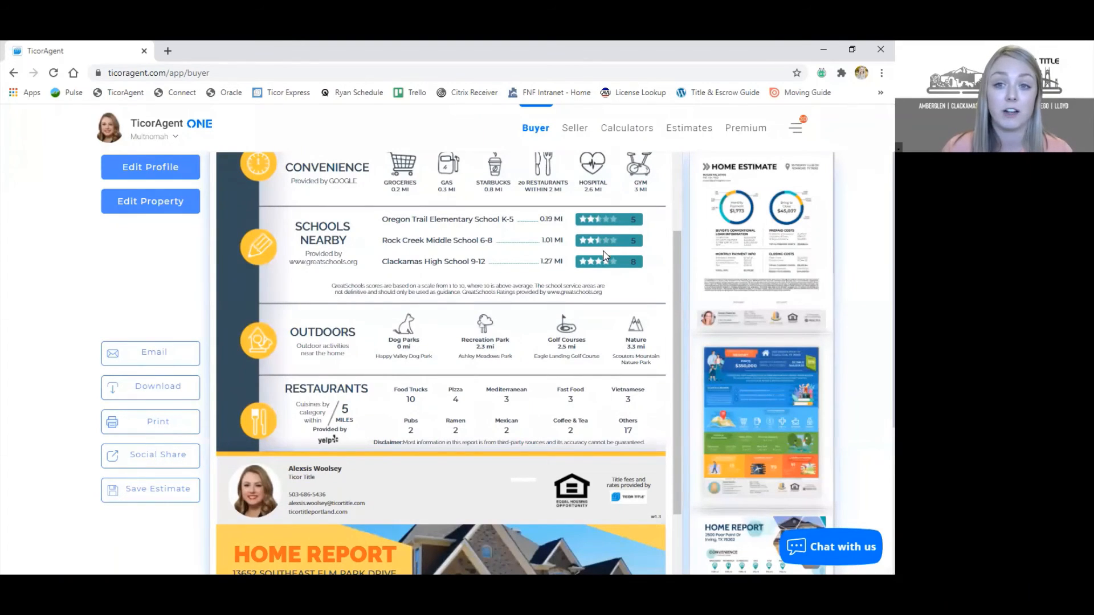
pyautogui.scroll(-1, 605, 256)
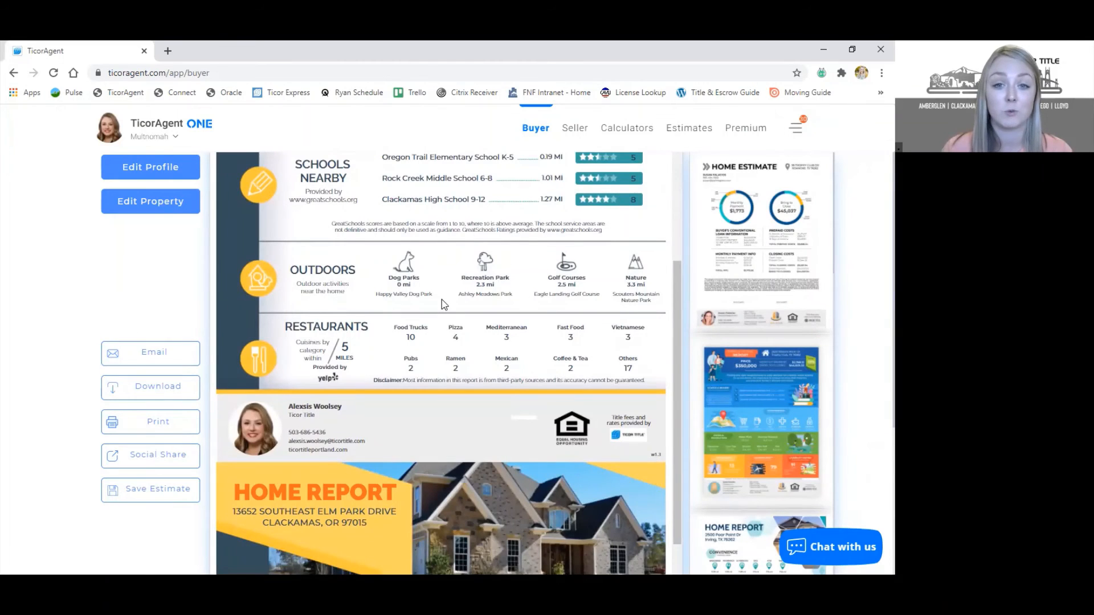
pyautogui.scroll(-1, 445, 305)
pyautogui.scroll(-4, 447, 307)
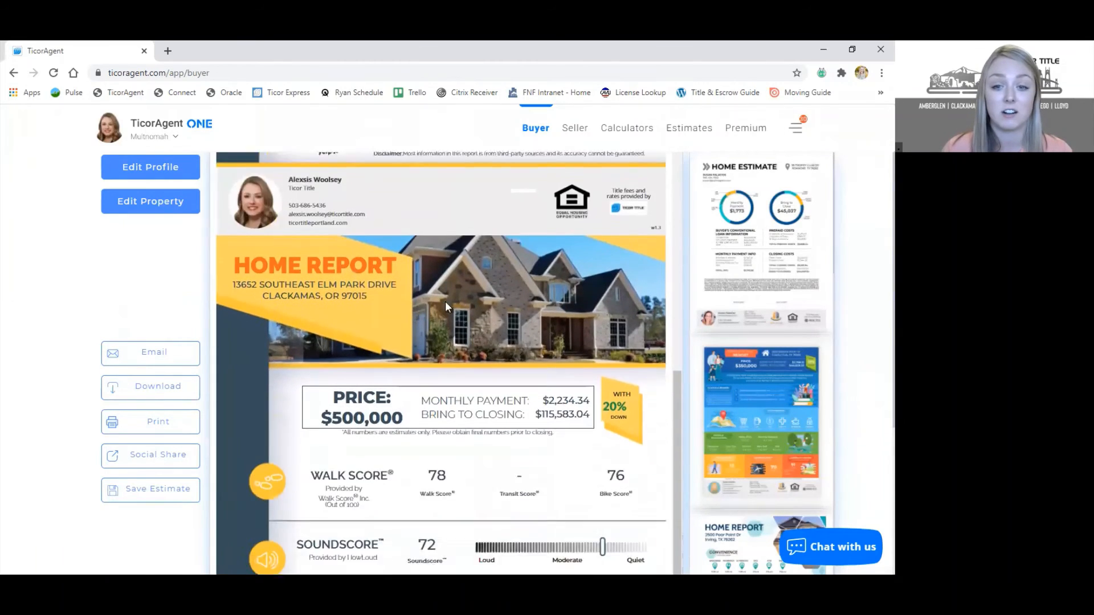
pyautogui.scroll(-4, 698, 381)
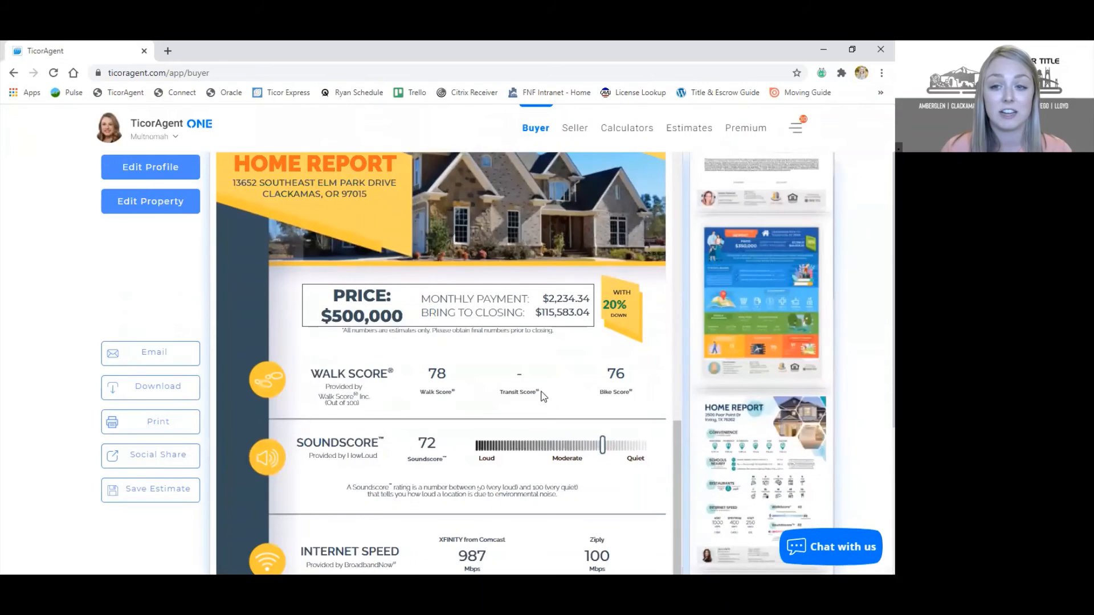
pyautogui.scroll(-2, 380, 388)
pyautogui.scroll(-1, 381, 389)
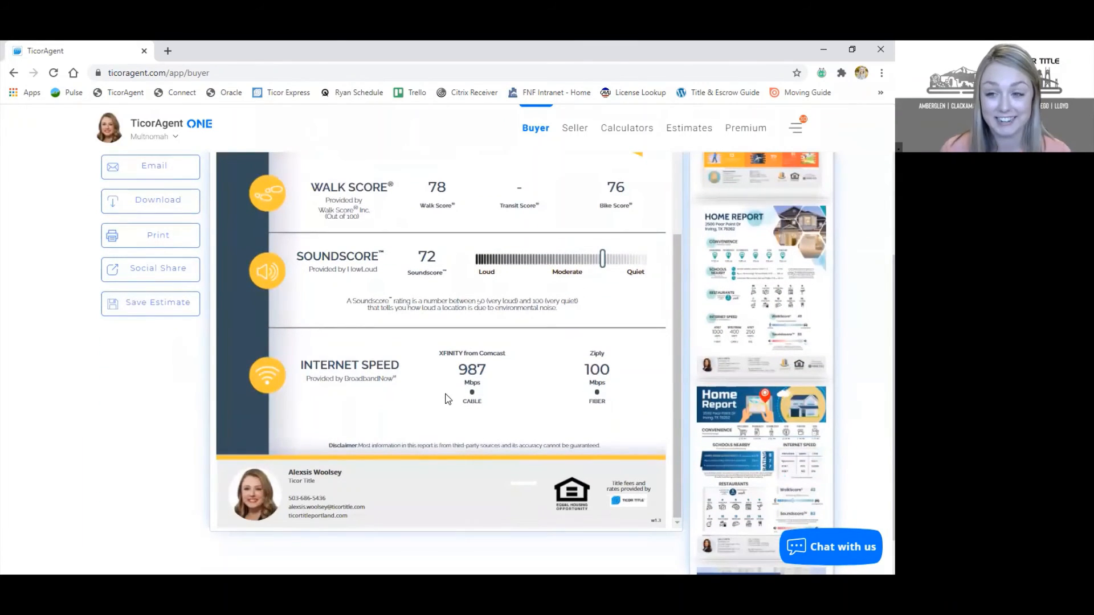
pyautogui.scroll(5, 532, 340)
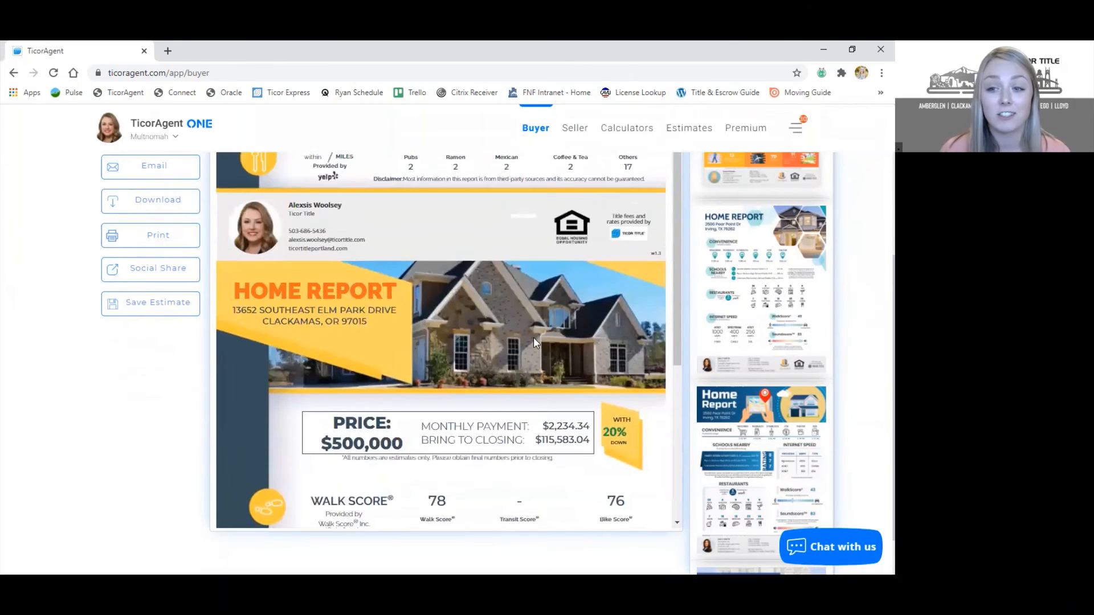
pyautogui.scroll(4, 533, 338)
pyautogui.scroll(2, 833, 312)
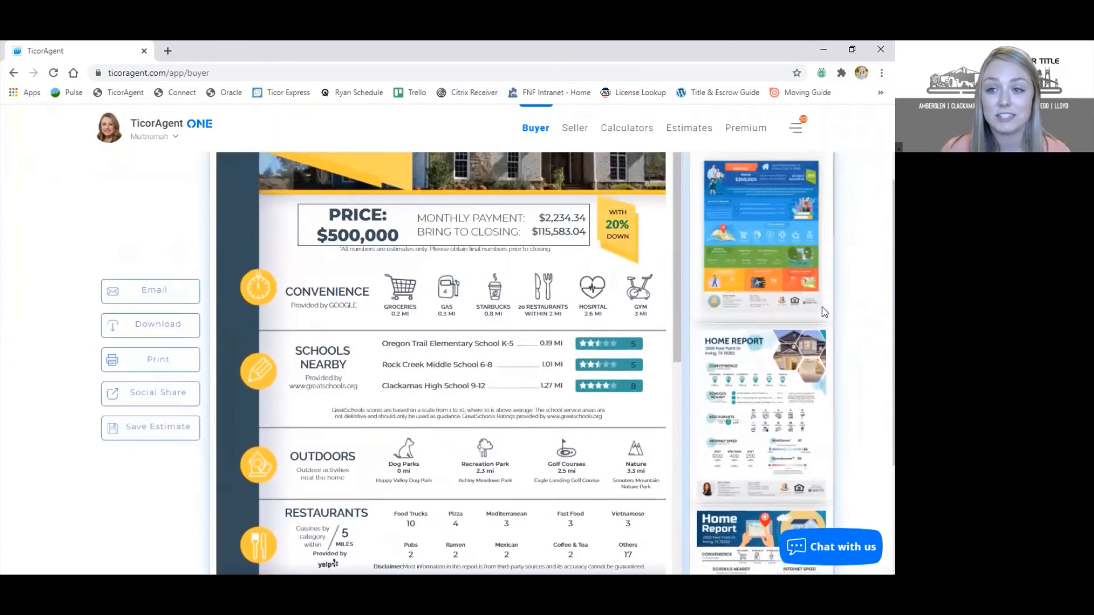
# - Switch the report to the blue, green and orange infographic template and review its sections
pyautogui.scroll(2, 748, 285)
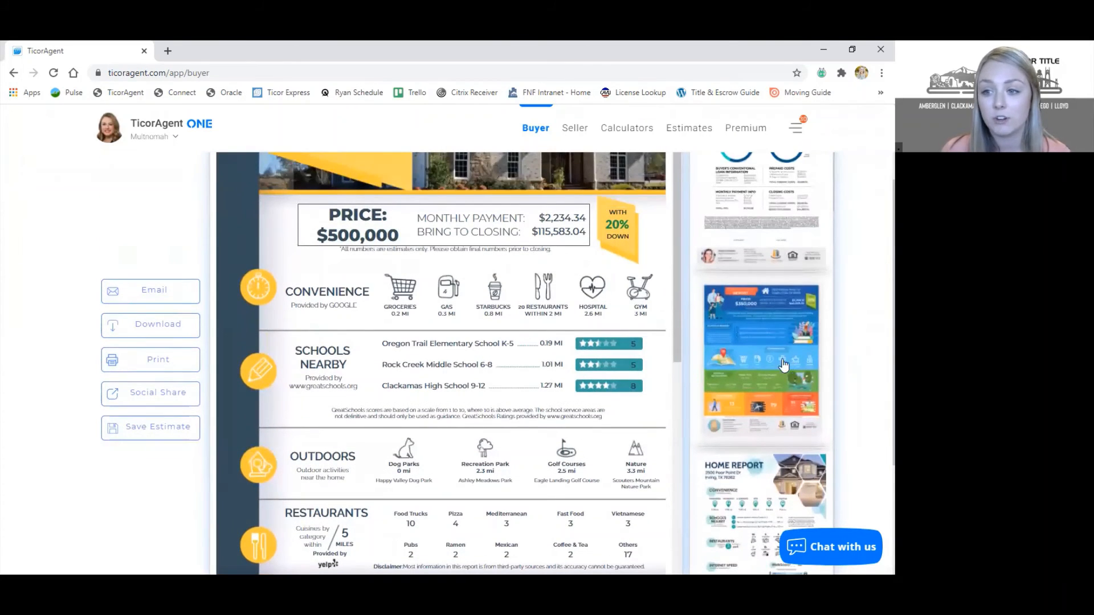
pyautogui.click(762, 345)
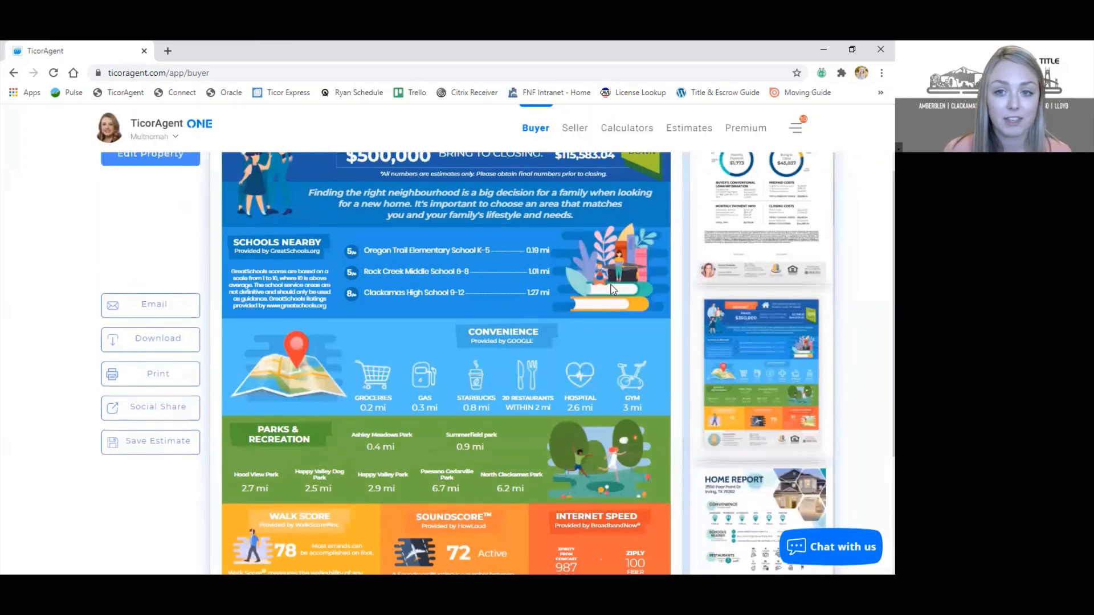
pyautogui.scroll(1, 610, 284)
pyautogui.scroll(-2, 611, 284)
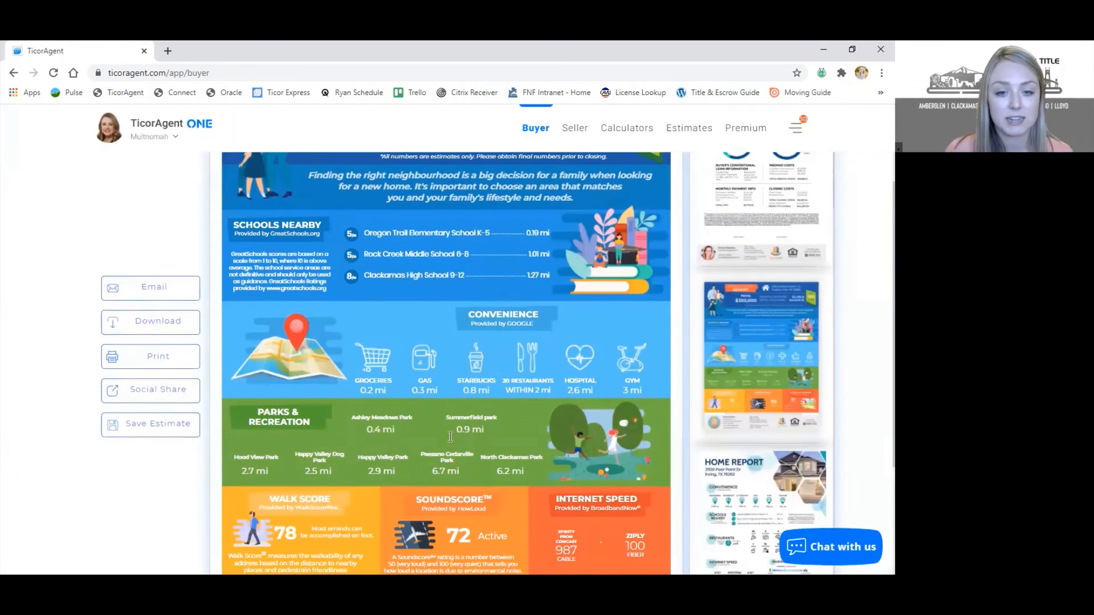
pyautogui.scroll(-1, 583, 491)
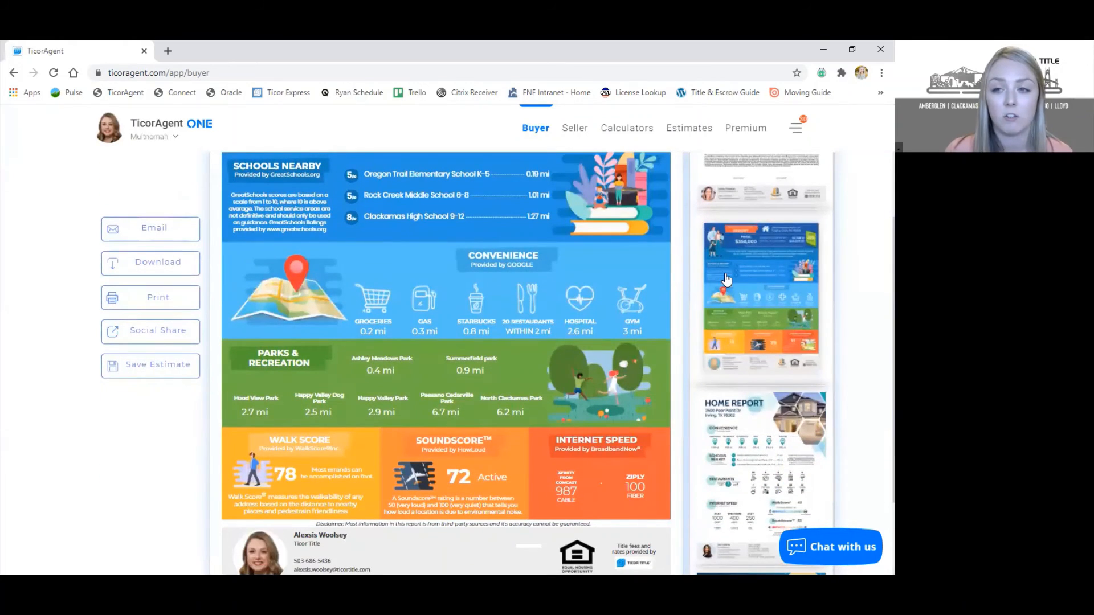
# - Switch the report to the blue and teal Home Report template with the white house and review it down to the agent contact section
pyautogui.scroll(3, 757, 321)
pyautogui.scroll(-10, 757, 320)
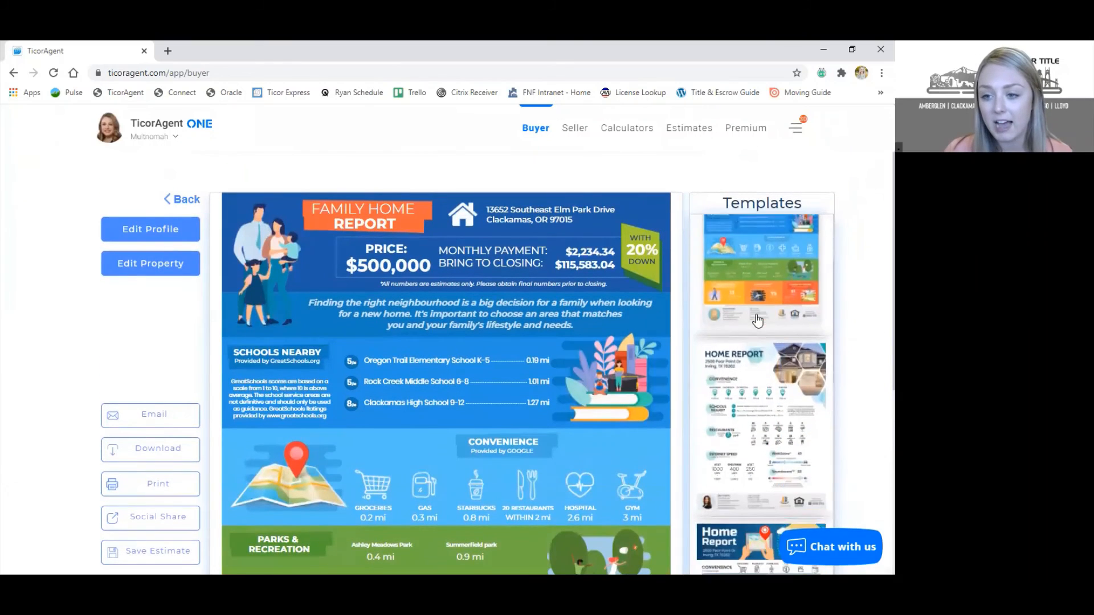
pyautogui.scroll(-8, 750, 364)
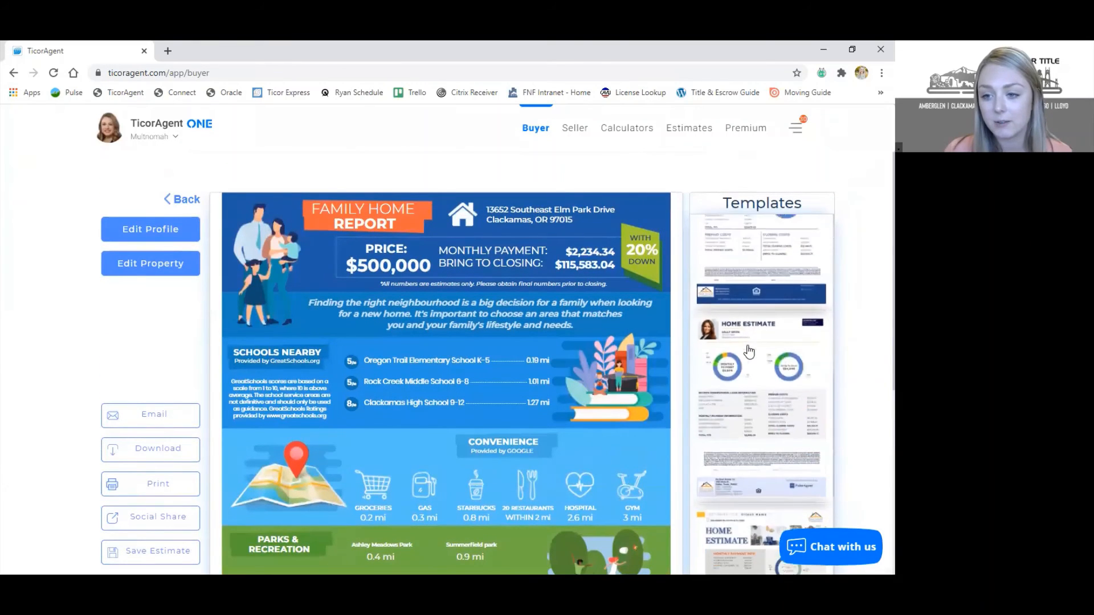
pyautogui.scroll(-8, 749, 345)
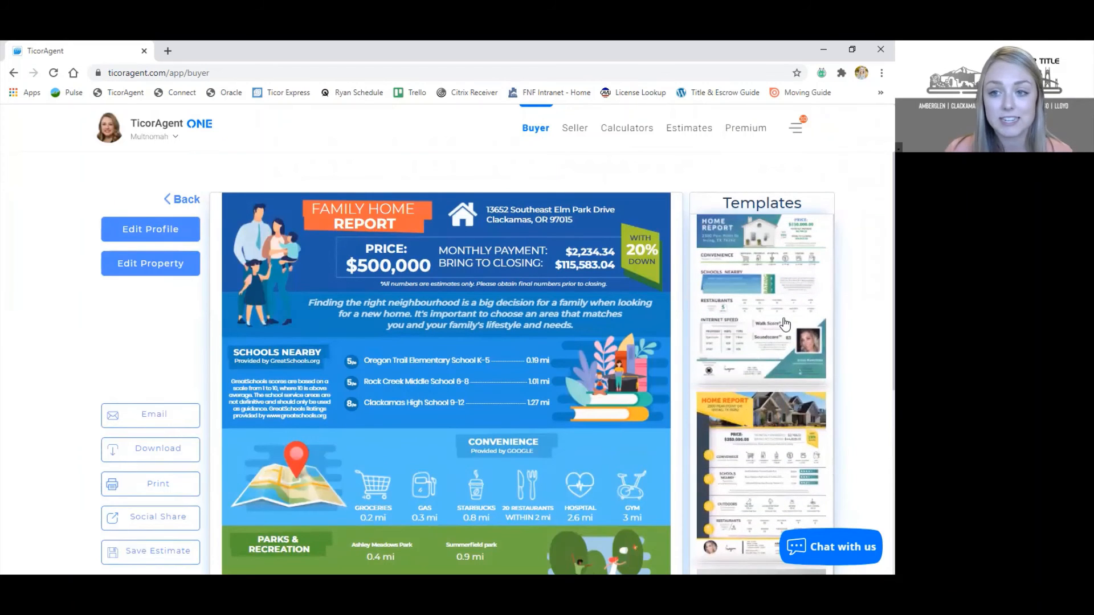
pyautogui.click(784, 318)
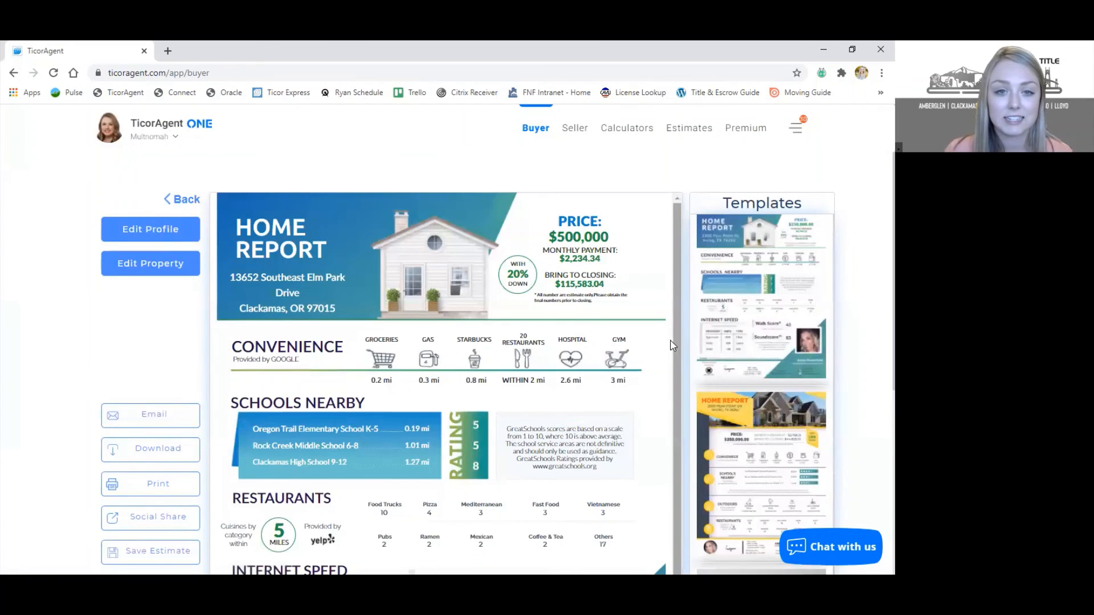
pyautogui.scroll(-5, 456, 384)
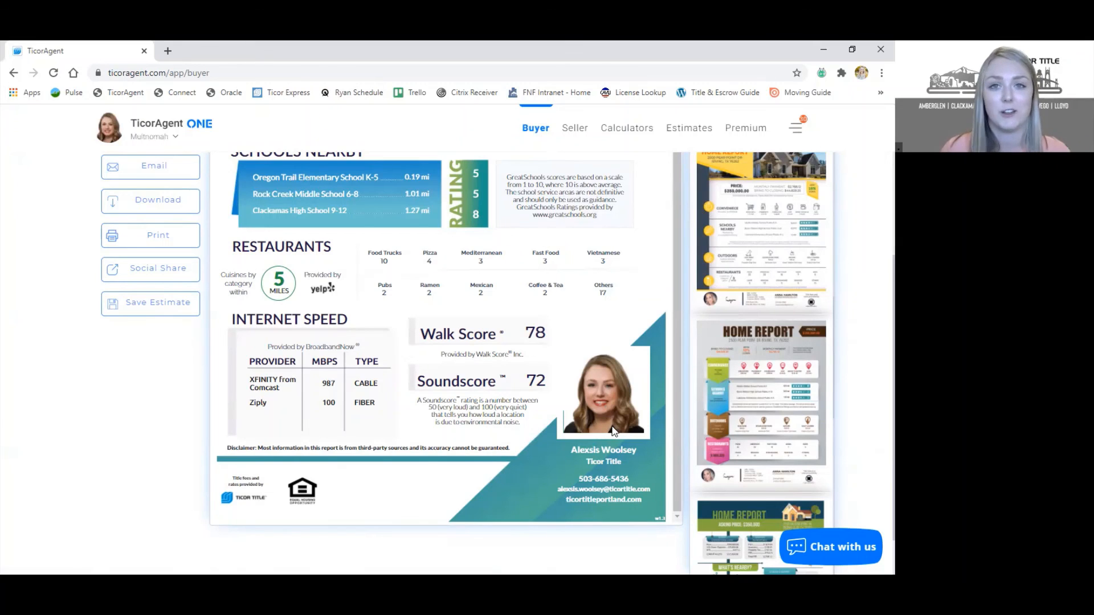
# - Switch the report to the gray Home Report template with coloured ribbon section labels and review its sections
pyautogui.scroll(-1, 746, 377)
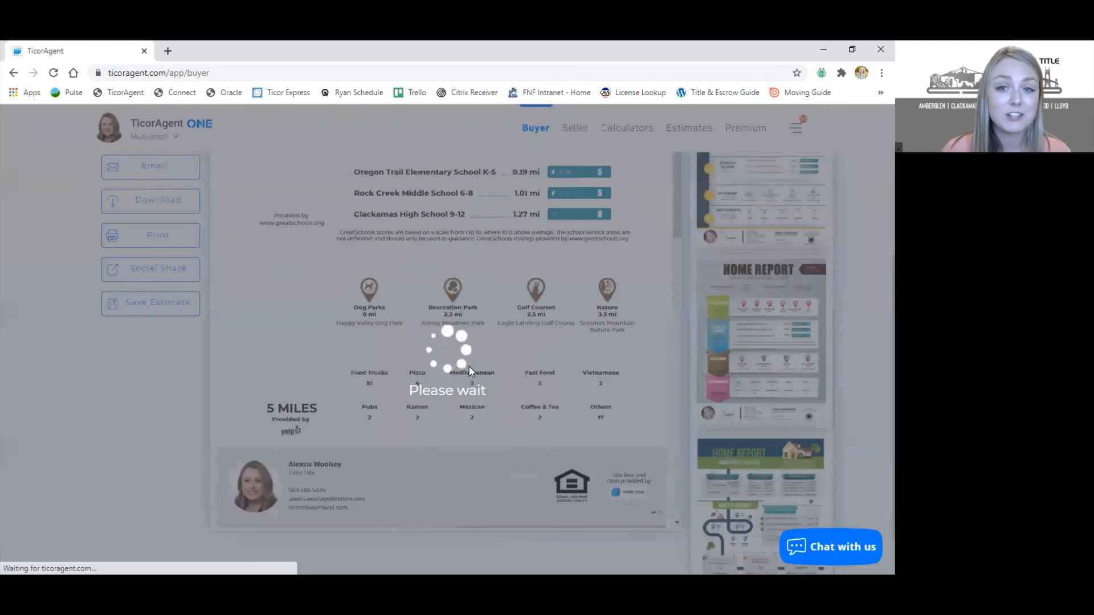
pyautogui.scroll(4, 673, 348)
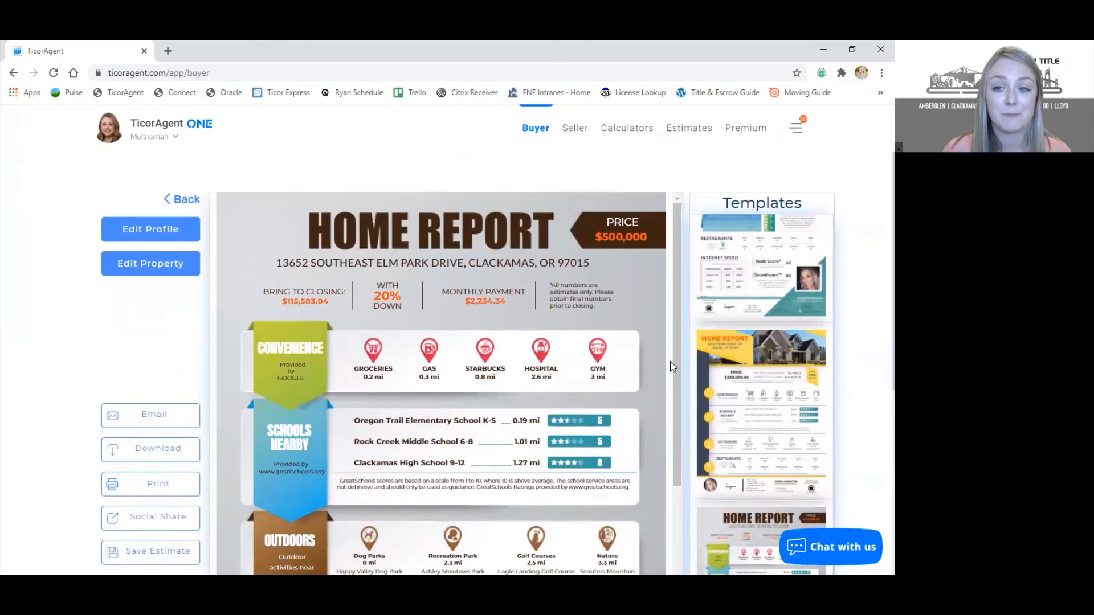
pyautogui.scroll(-1, 688, 378)
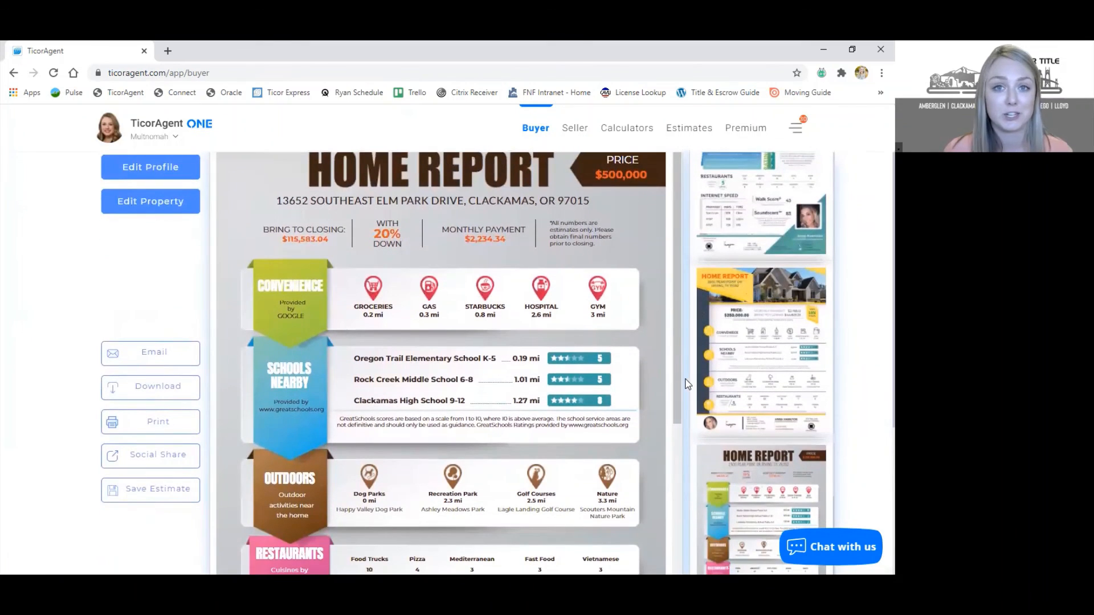